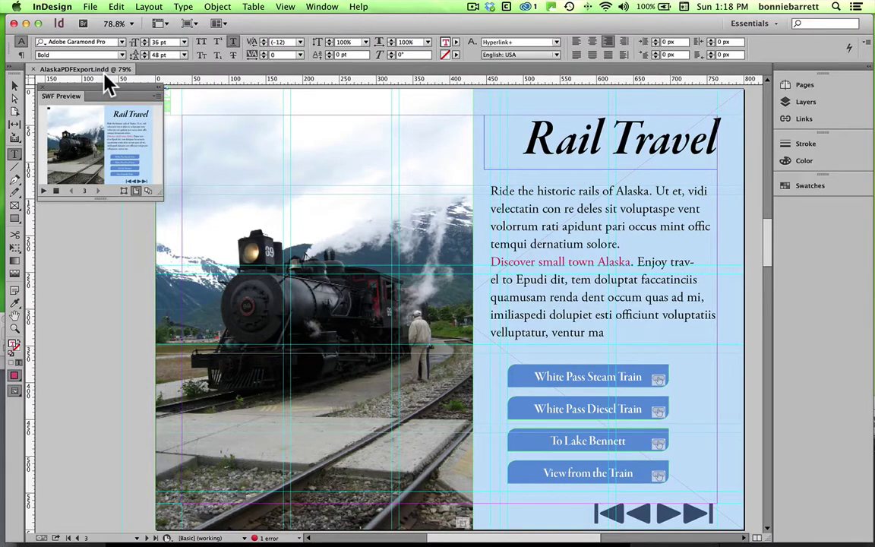
Enlarge the SWF preview of the Rail Travel page, test its four photo buttons, and close the preview.
click(14, 85)
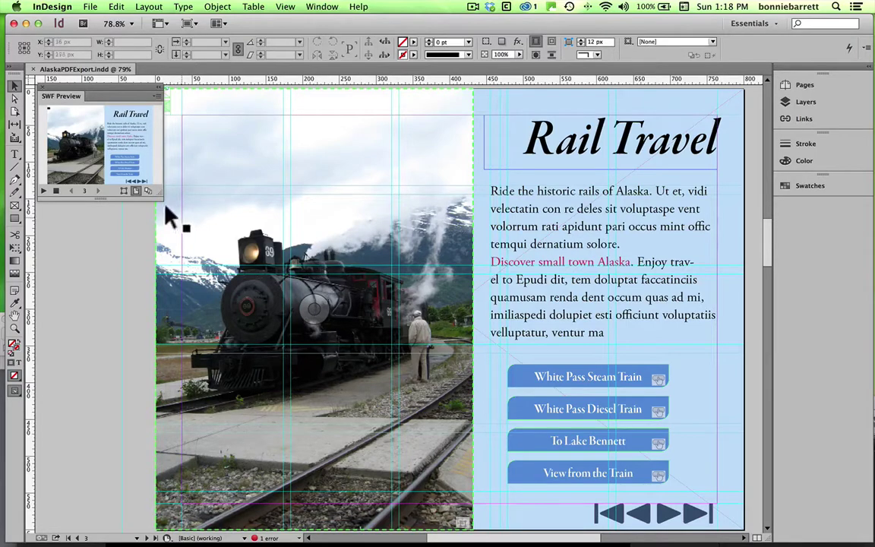
drag(156, 189, 479, 410)
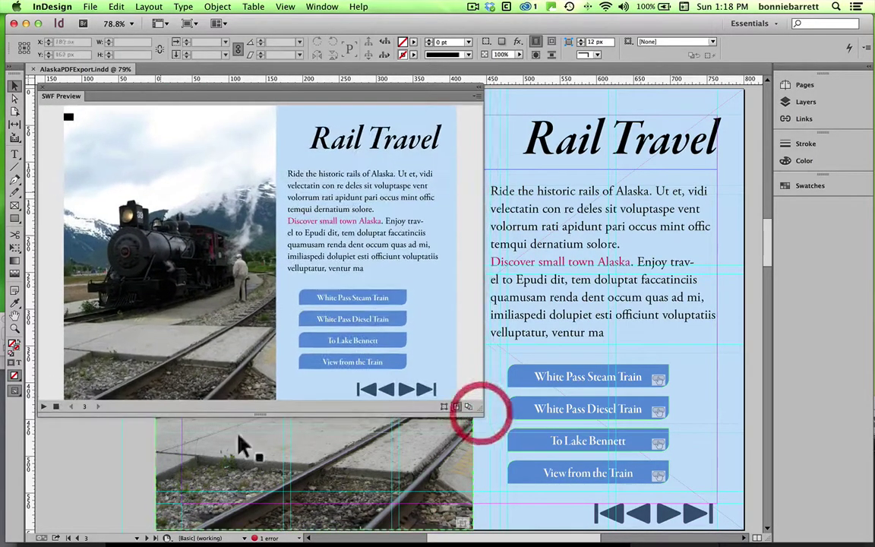
click(42, 404)
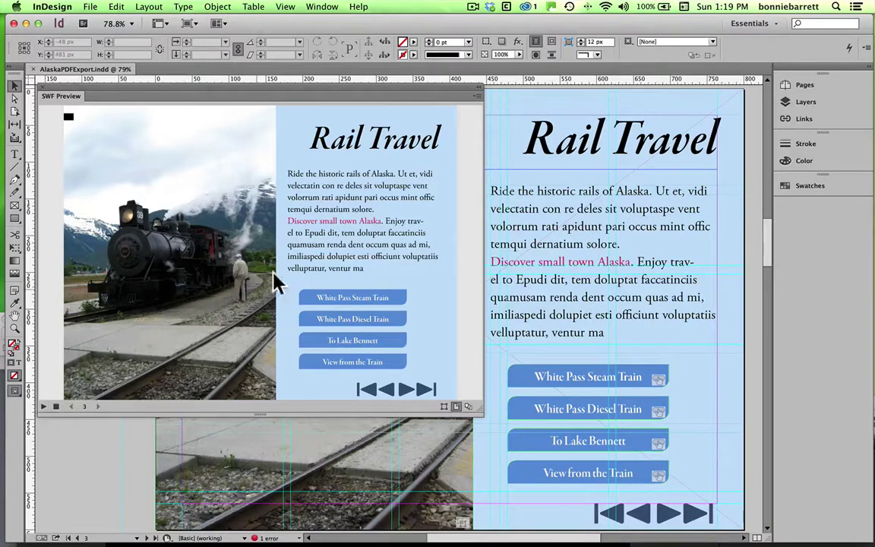
click(375, 320)
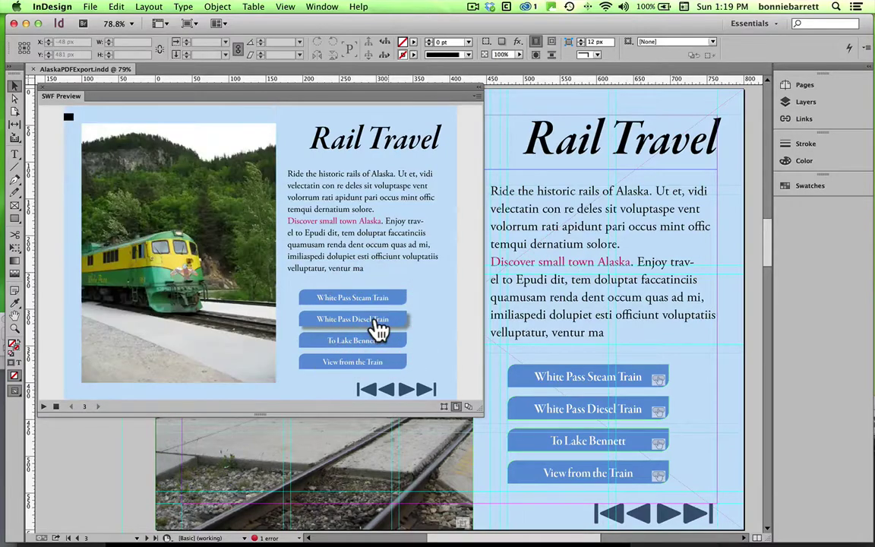
click(376, 344)
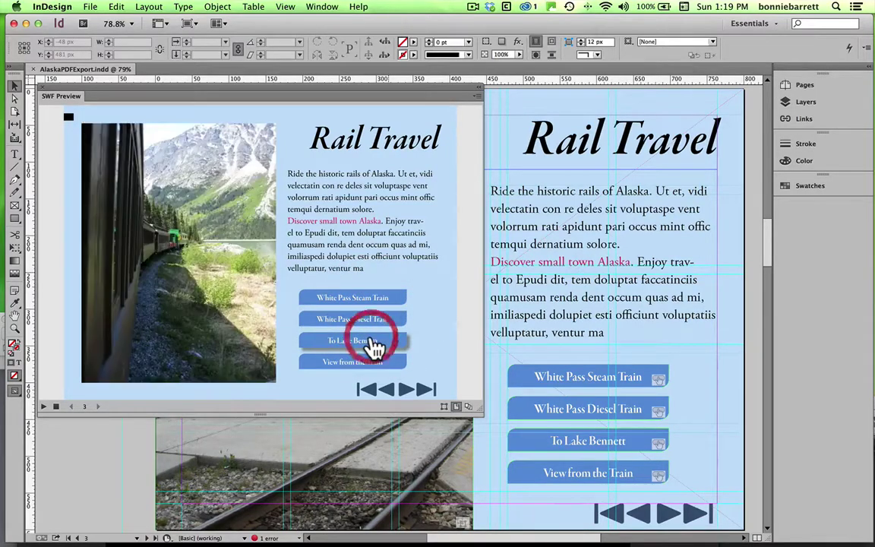
click(363, 365)
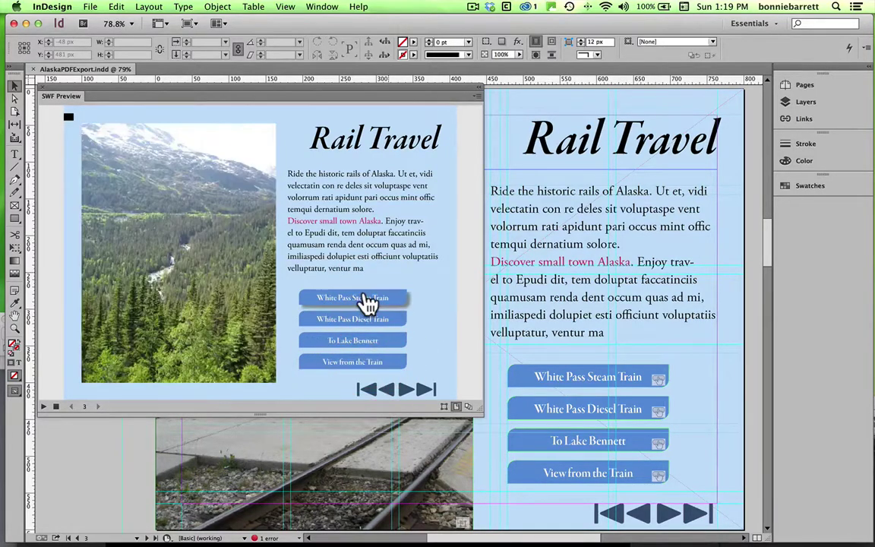
click(365, 296)
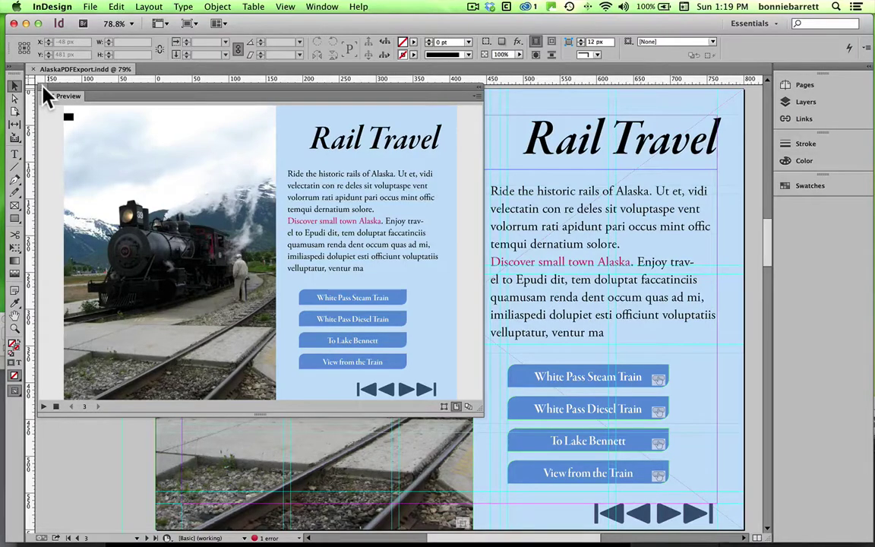
click(43, 91)
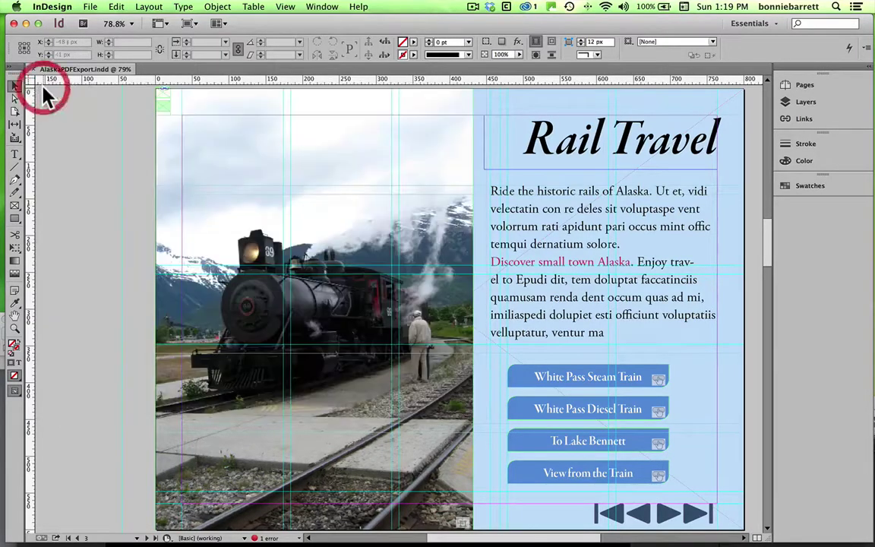
Delete the steam train photo and the four blue photo buttons from the Rail Travel page.
click(343, 296)
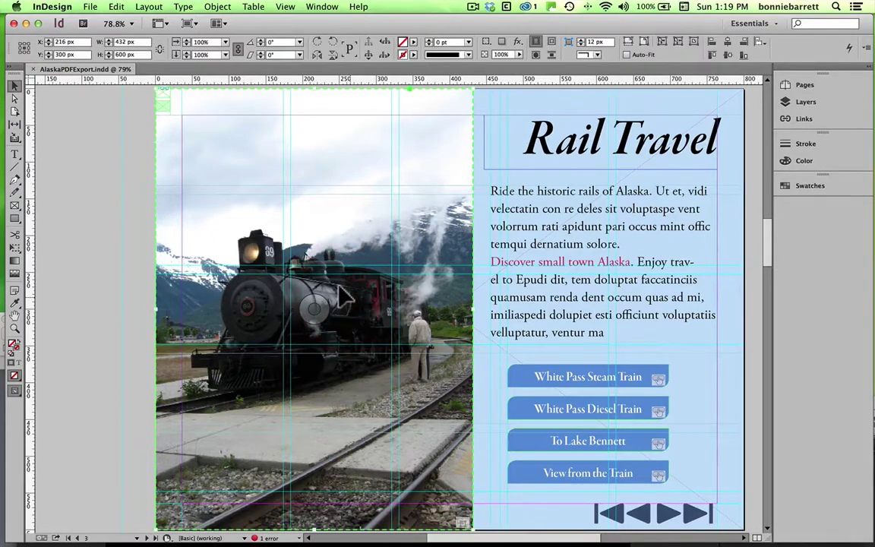
key(BackSpace)
click(603, 377)
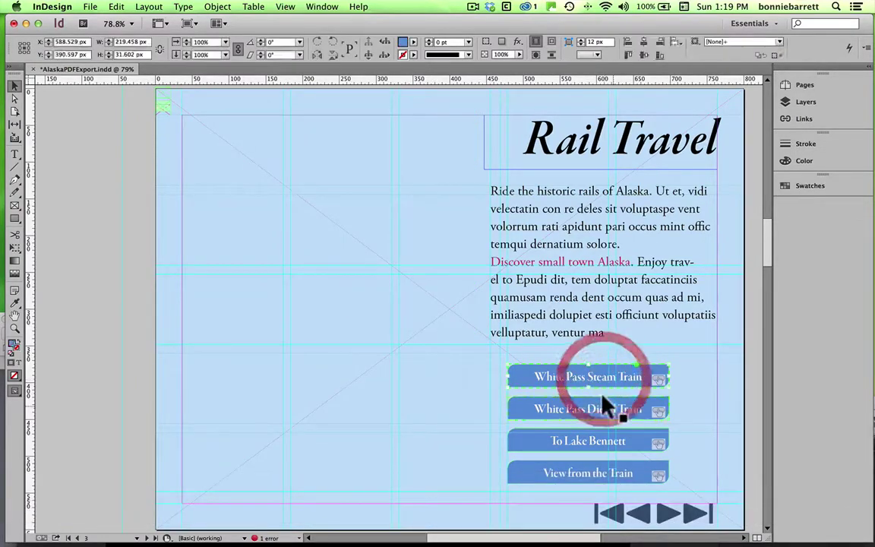
key(BackSpace)
click(604, 410)
key(BackSpace)
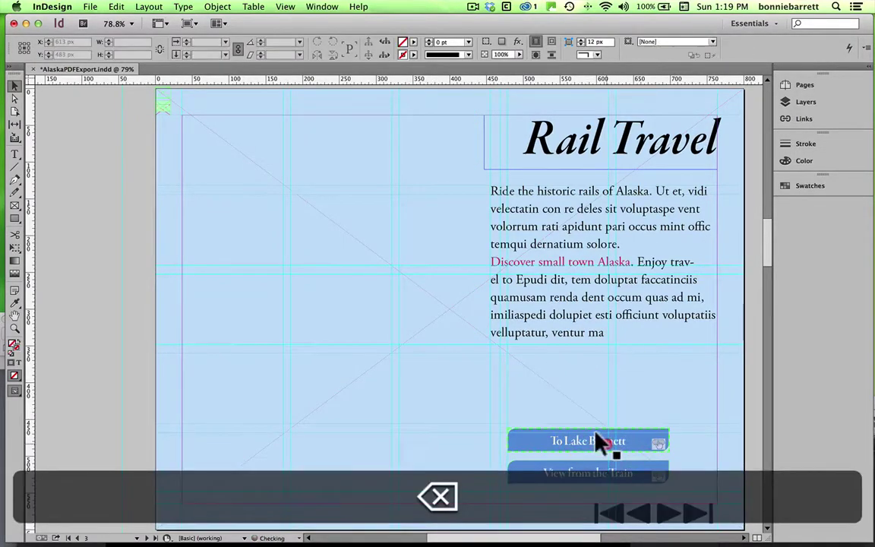
click(600, 444)
key(BackSpace)
click(612, 469)
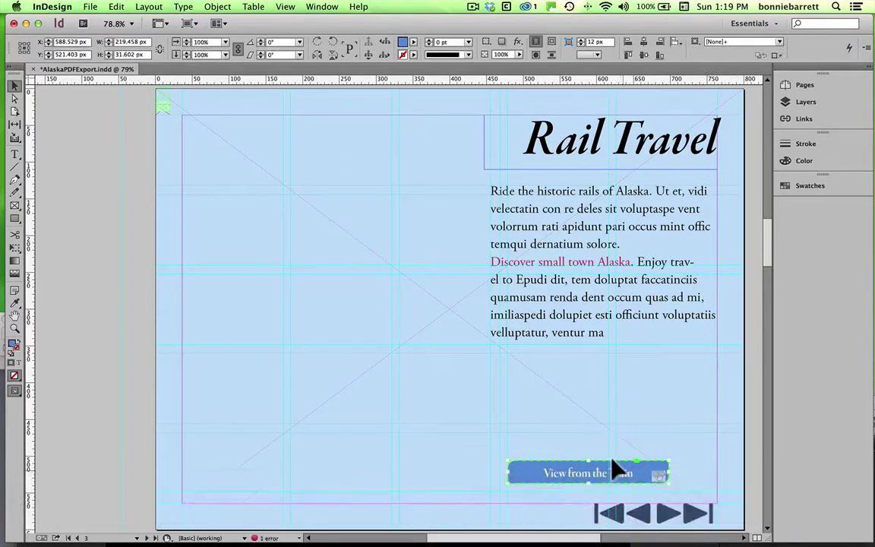
key(BackSpace)
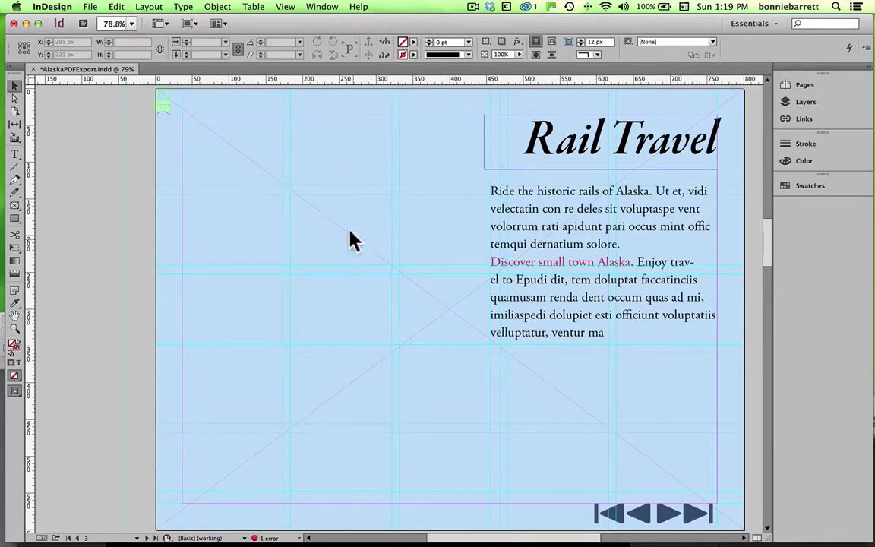
Place the video train.f4v from Alaska_Resources beside the body text, in a frame about 389 × 324 px.
click(91, 7)
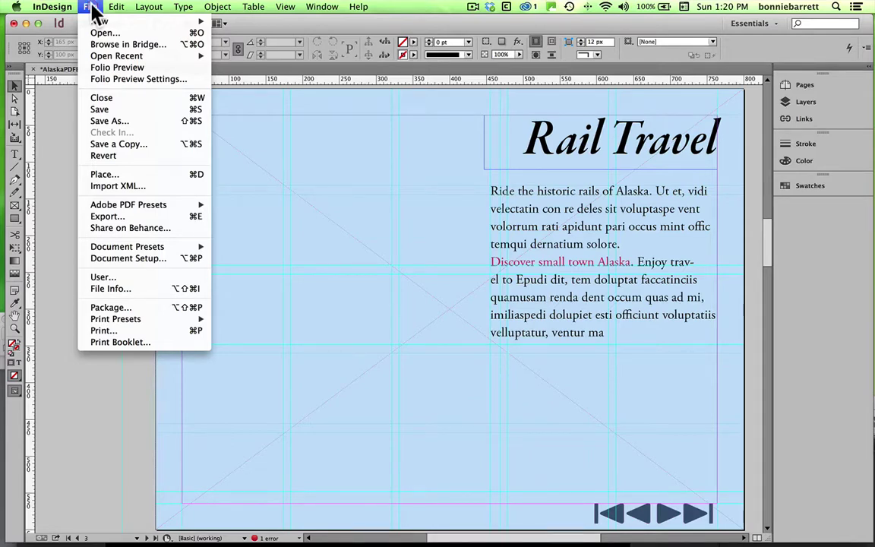
click(132, 176)
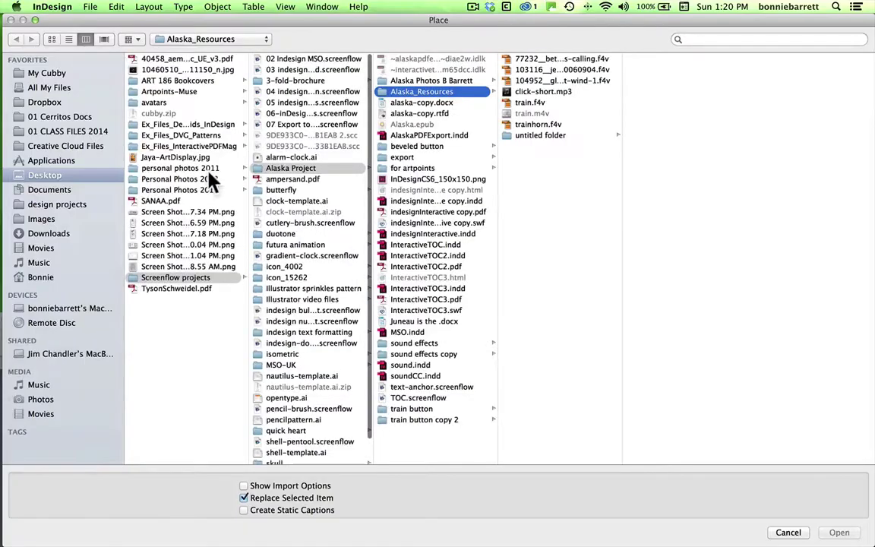
click(537, 104)
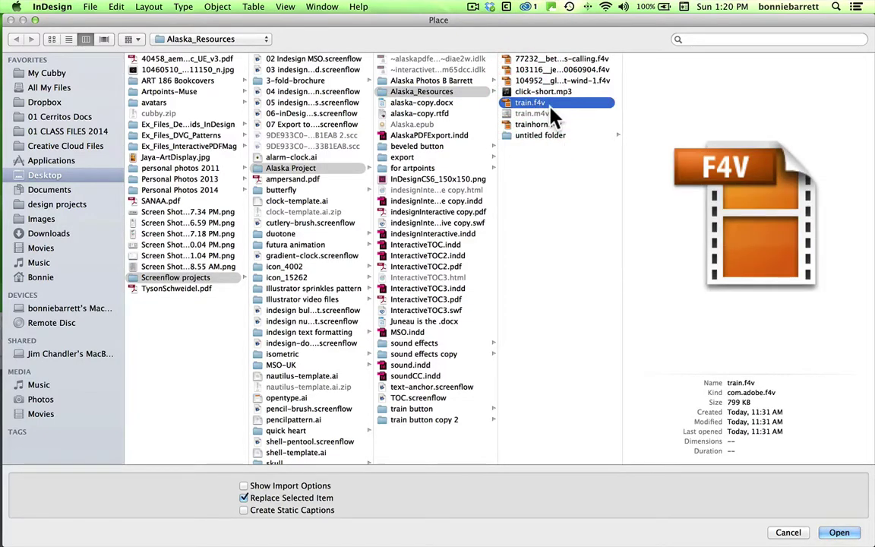
drag(623, 24, 603, 19)
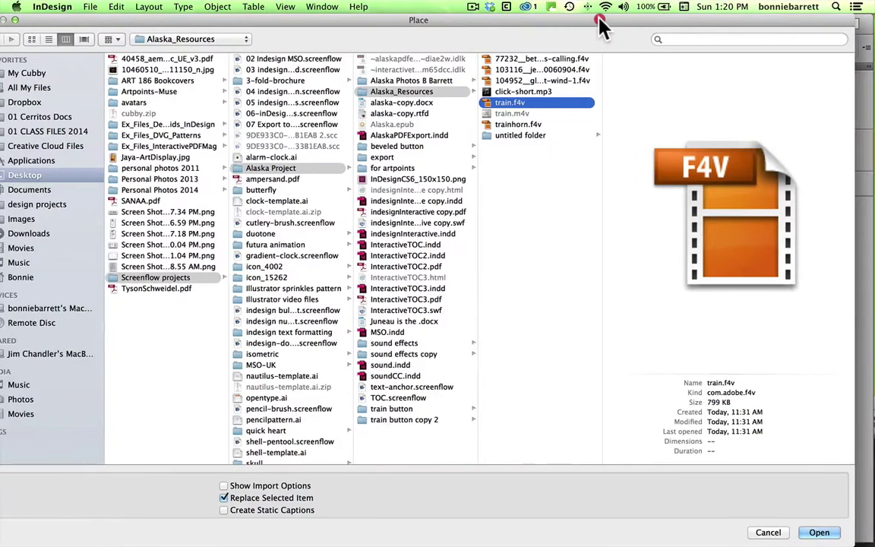
click(819, 534)
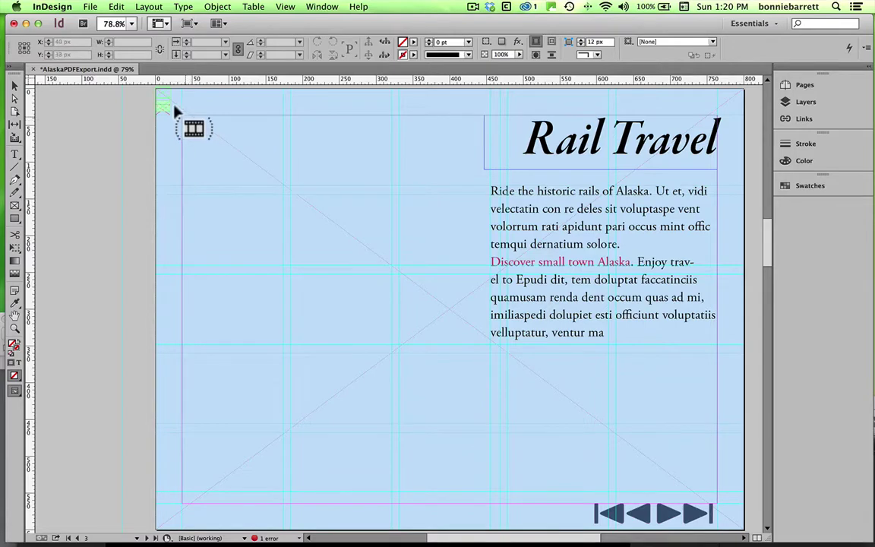
drag(145, 123, 428, 357)
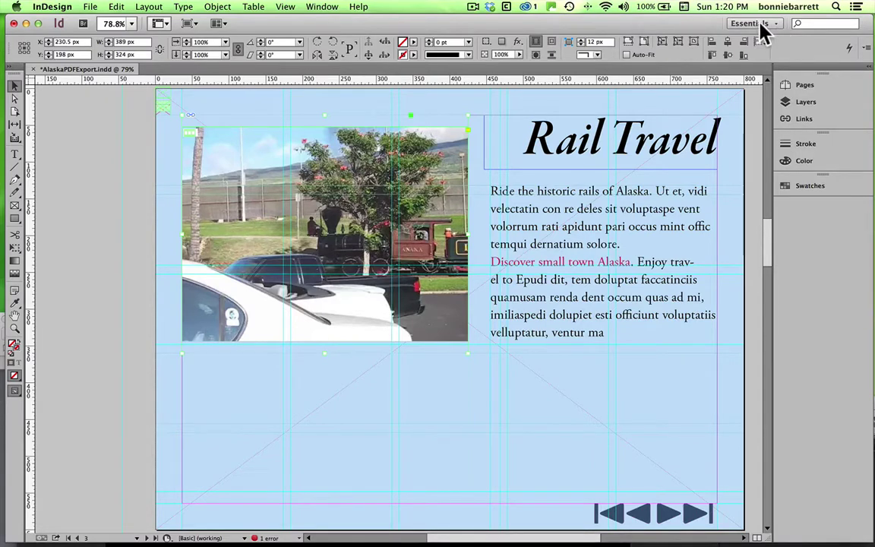
Switch to the Interactive for PDF workspace and show the media settings of the placed train video.
click(762, 29)
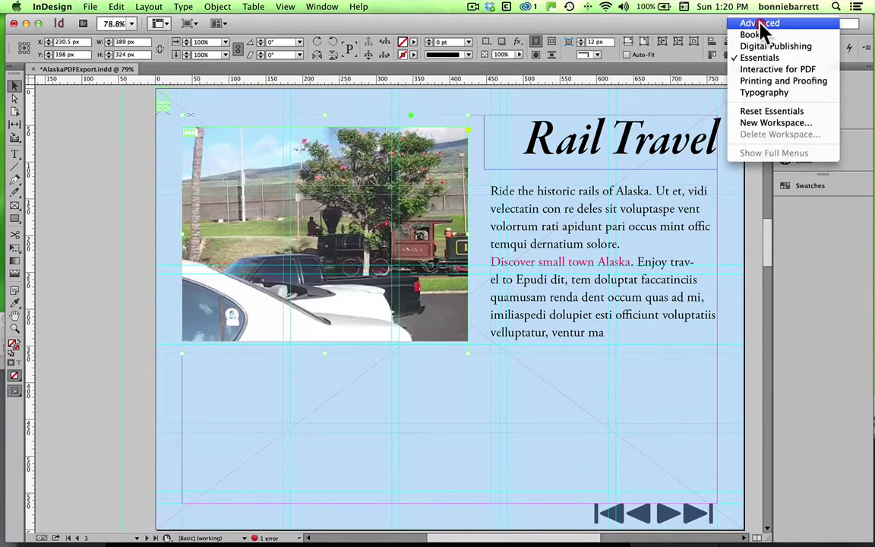
click(760, 71)
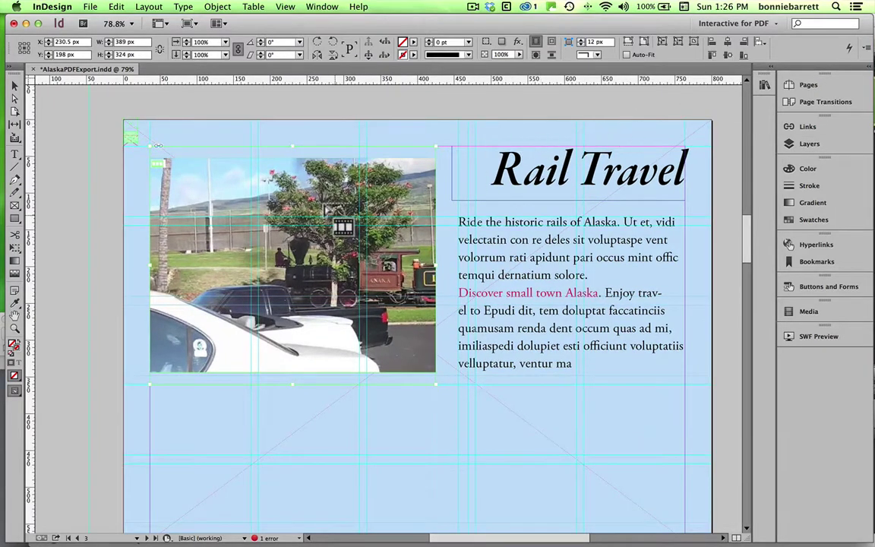
click(809, 313)
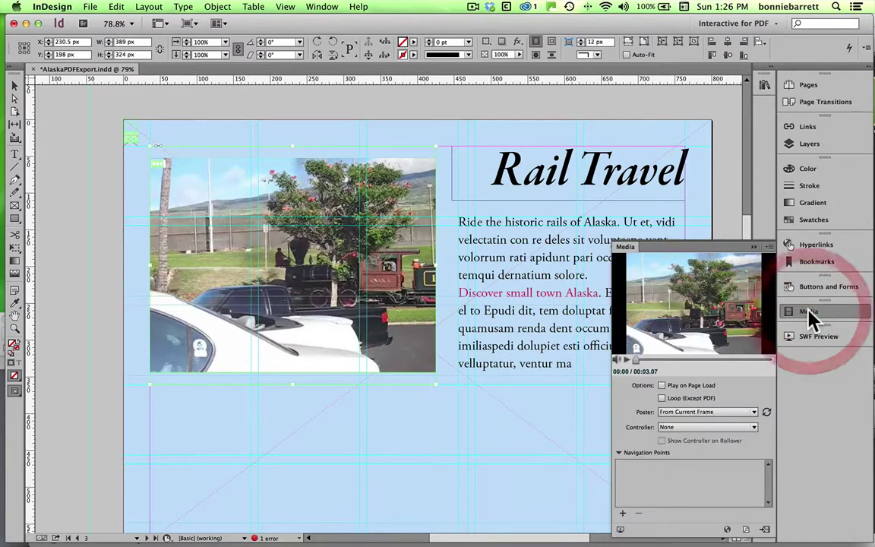
Play and scrub through the train video, ending on its last frame, and set that current frame as the poster.
click(626, 359)
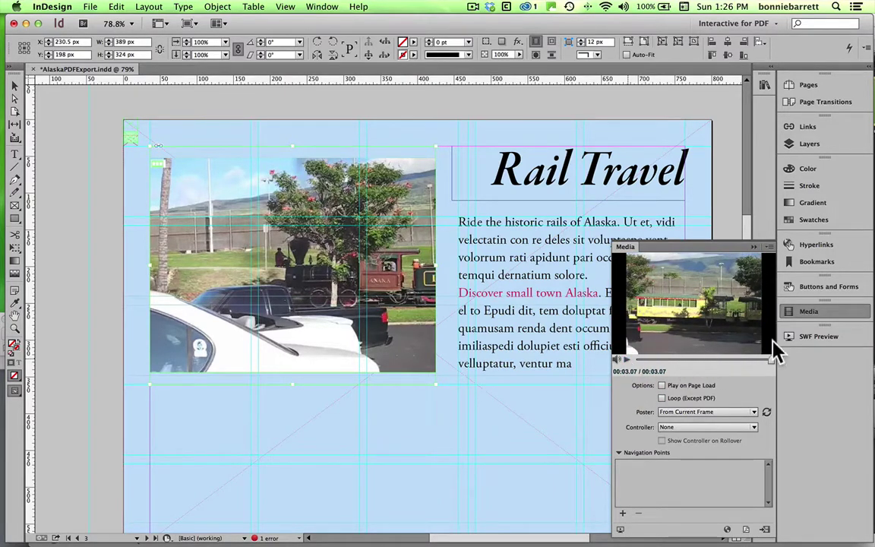
drag(772, 361, 684, 362)
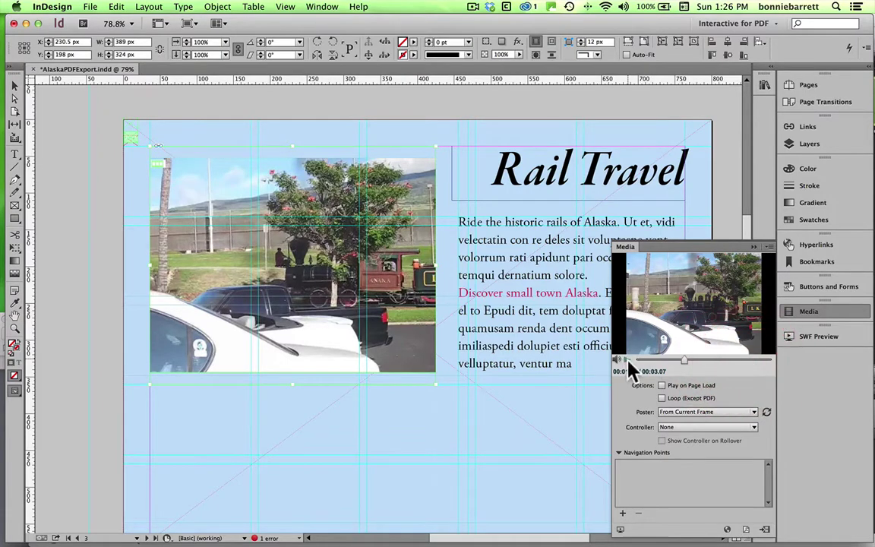
click(626, 360)
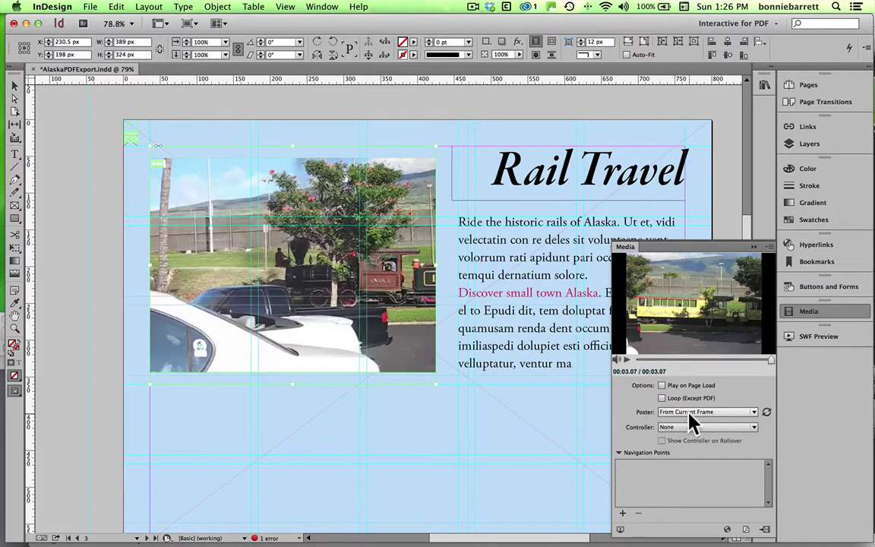
click(766, 412)
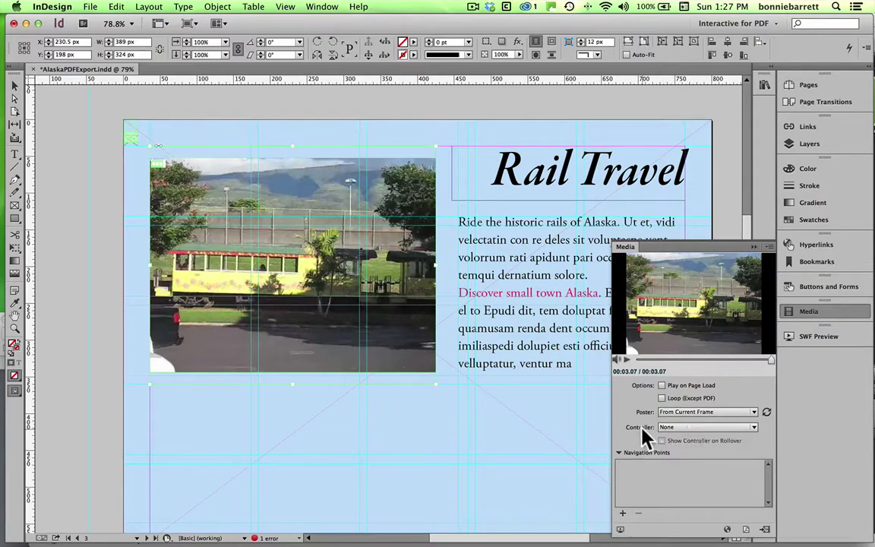
Give the train video the SkinOverAll controller and have it show on rollover.
click(753, 428)
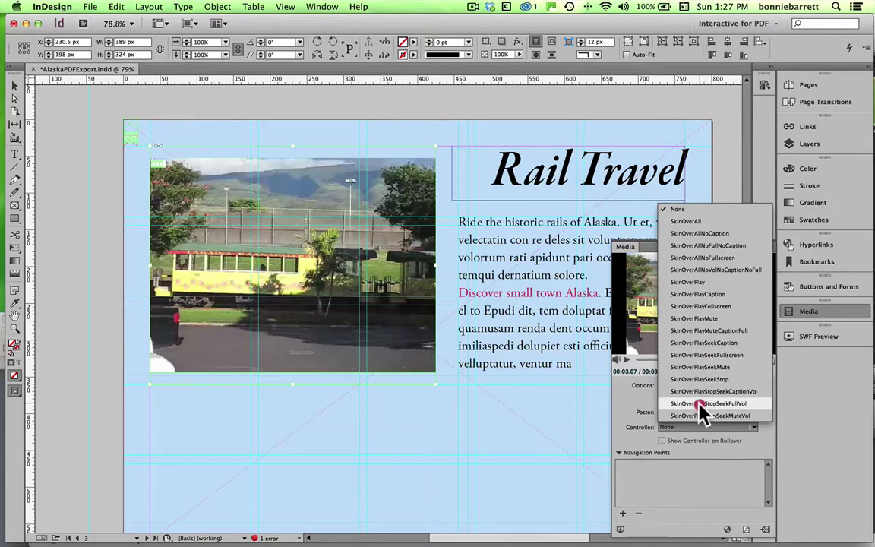
click(687, 222)
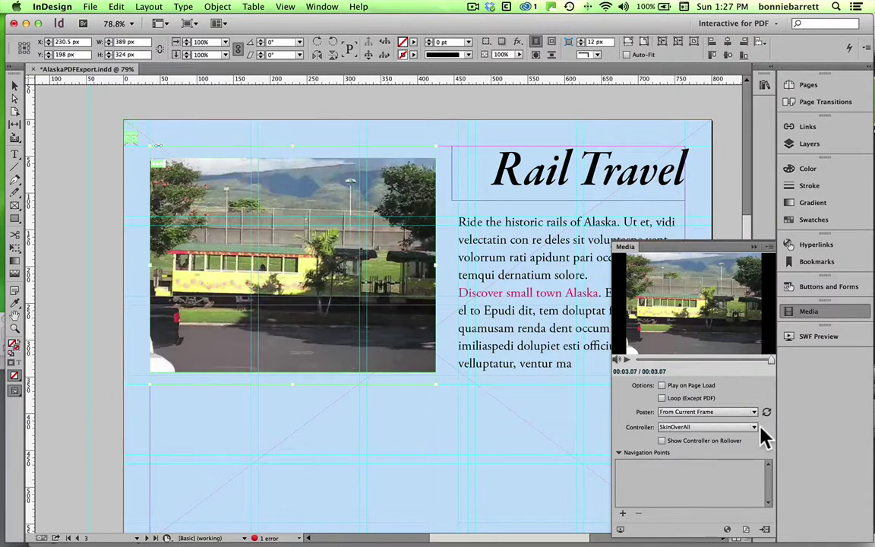
click(663, 442)
Preview the page in an enlarged SWF preview, test the video's rollover playback controls, and close the preview.
click(619, 528)
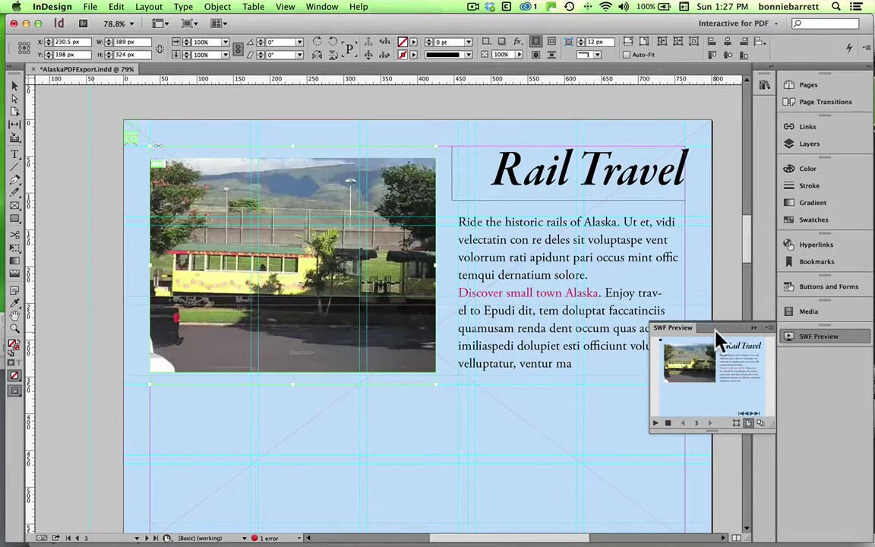
drag(717, 328, 156, 86)
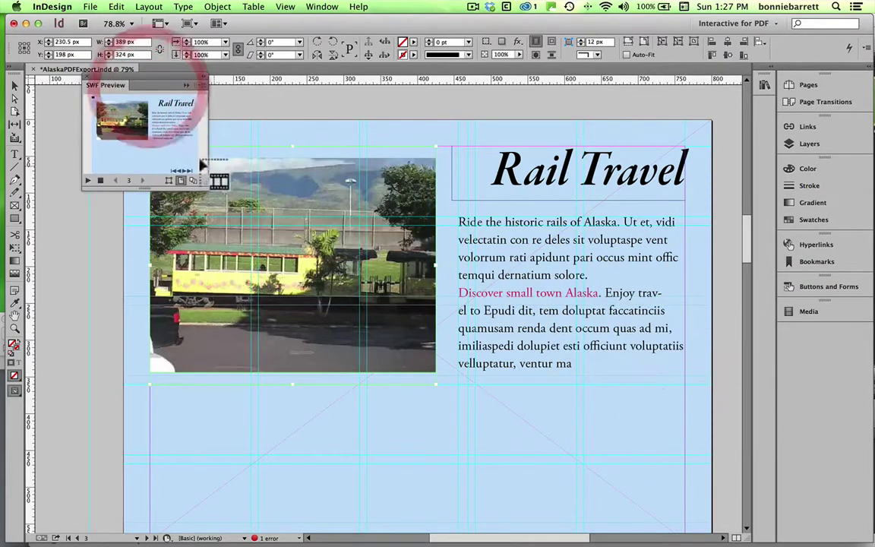
drag(195, 175, 534, 390)
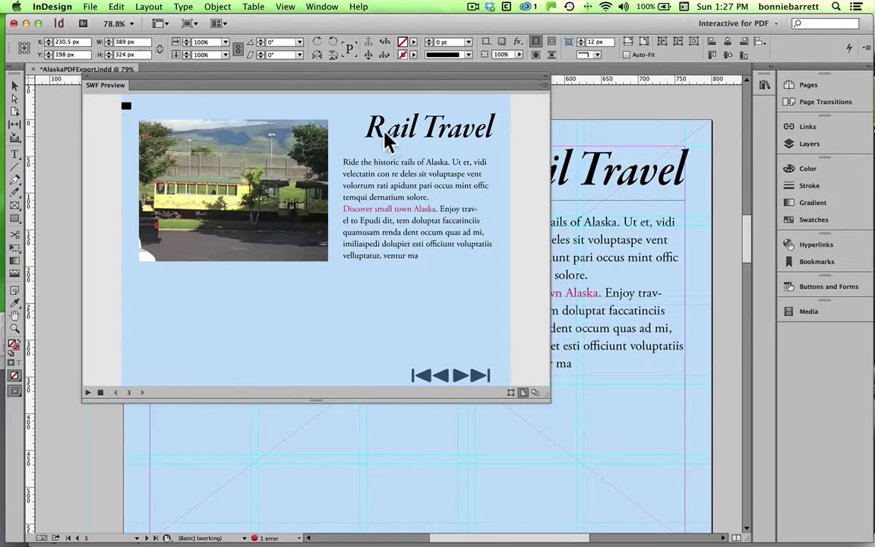
click(163, 255)
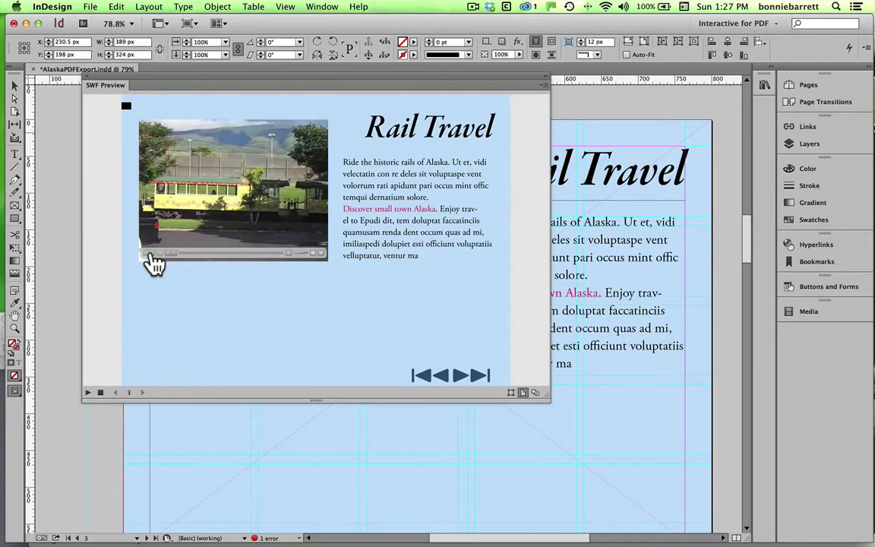
click(148, 259)
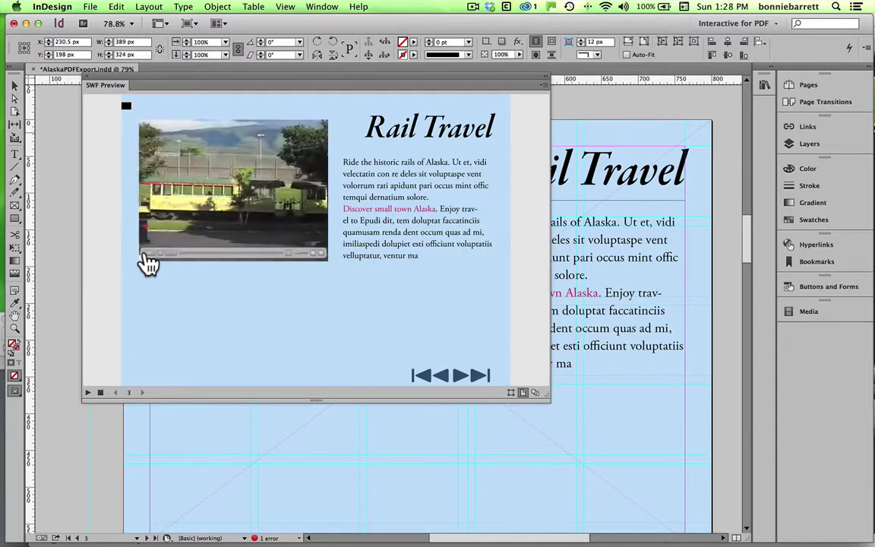
click(87, 78)
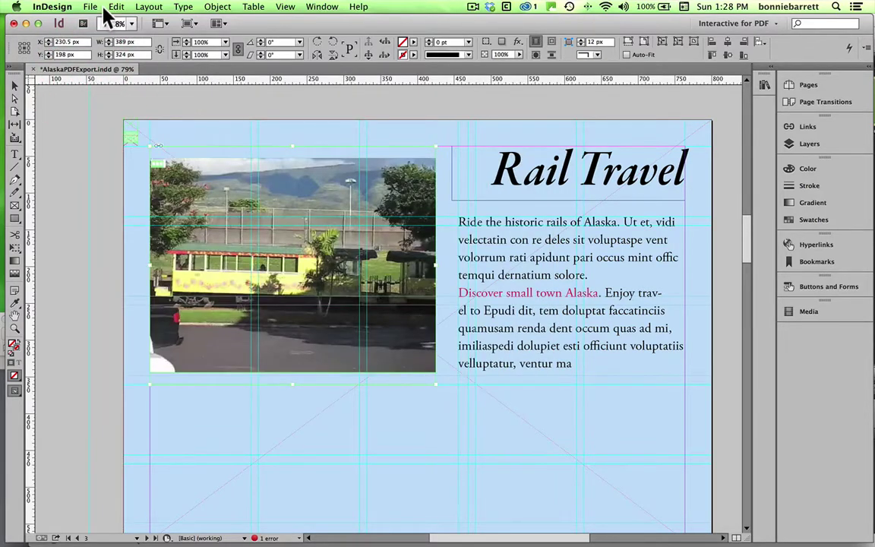
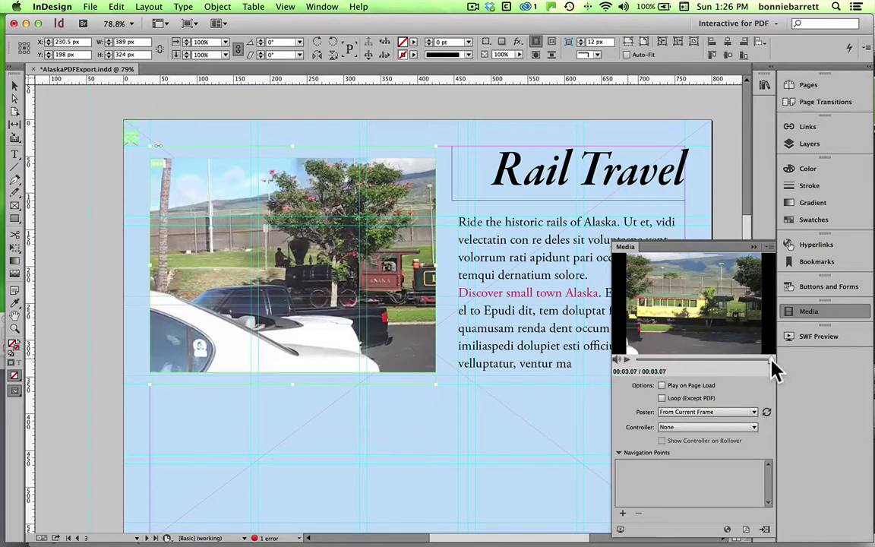
Scrub and play the train video through to its last frame, and update the poster from that current frame.
click(723, 364)
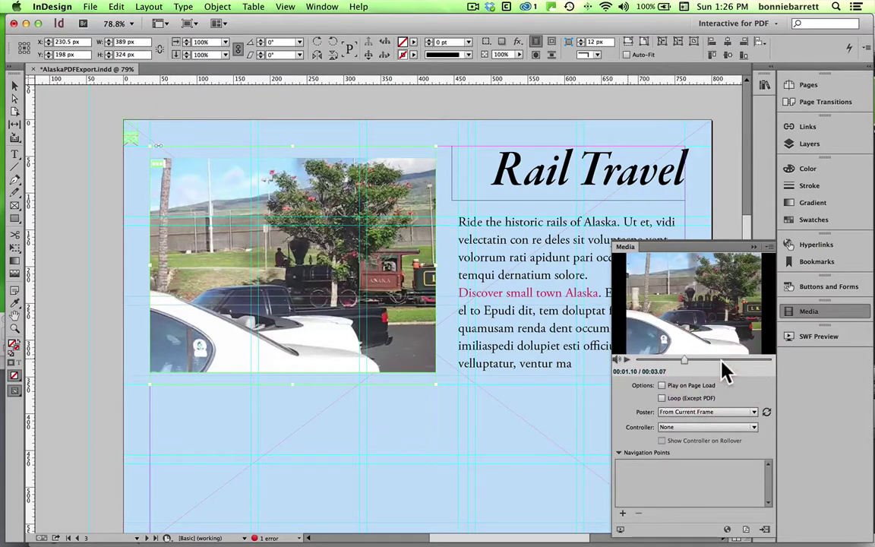
drag(685, 361, 733, 371)
click(750, 368)
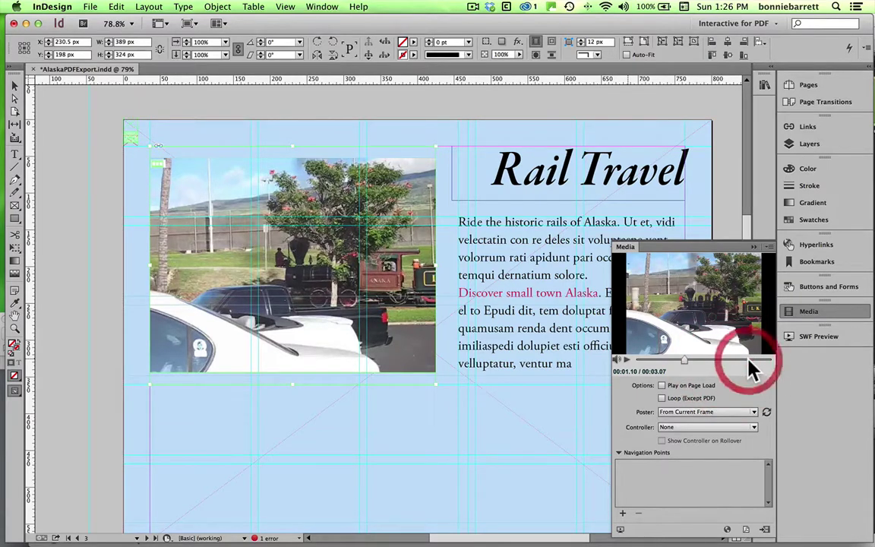
click(626, 360)
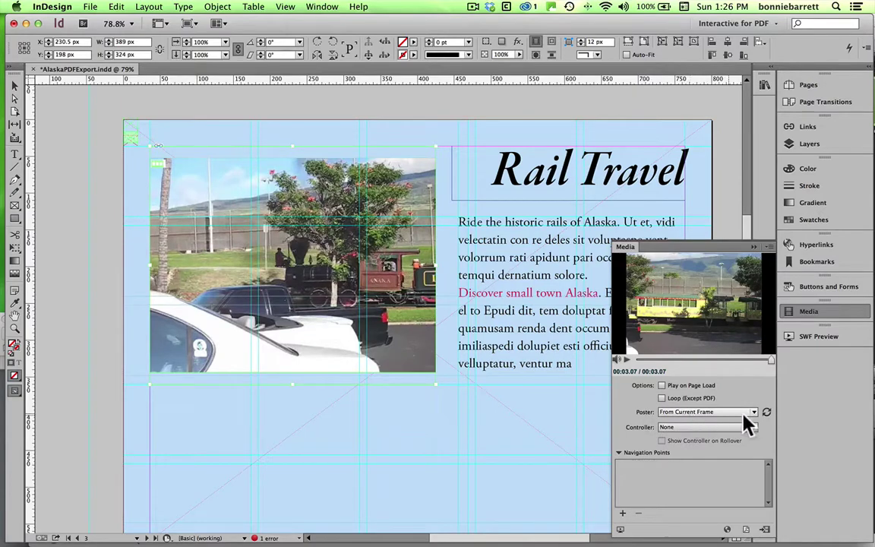
click(766, 412)
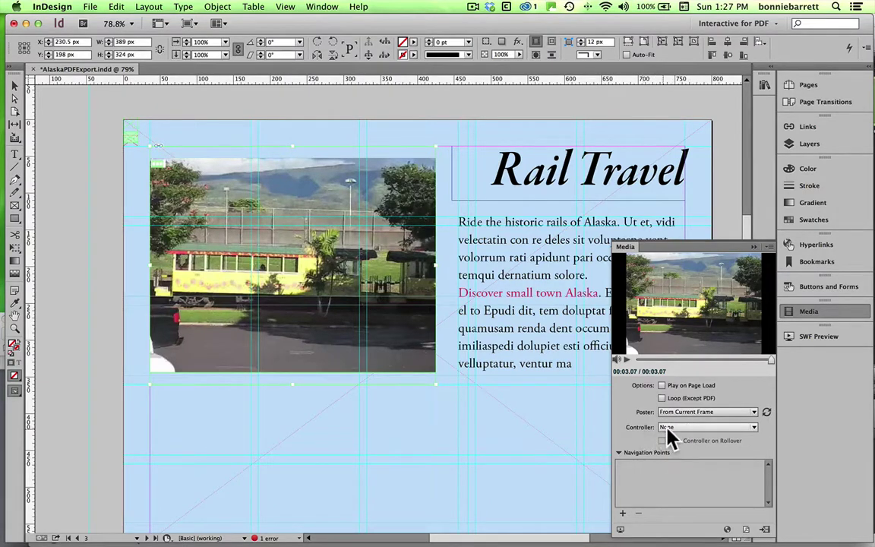
Assign the SkinOverAll controller to the train video and set it to show on rollover.
click(754, 428)
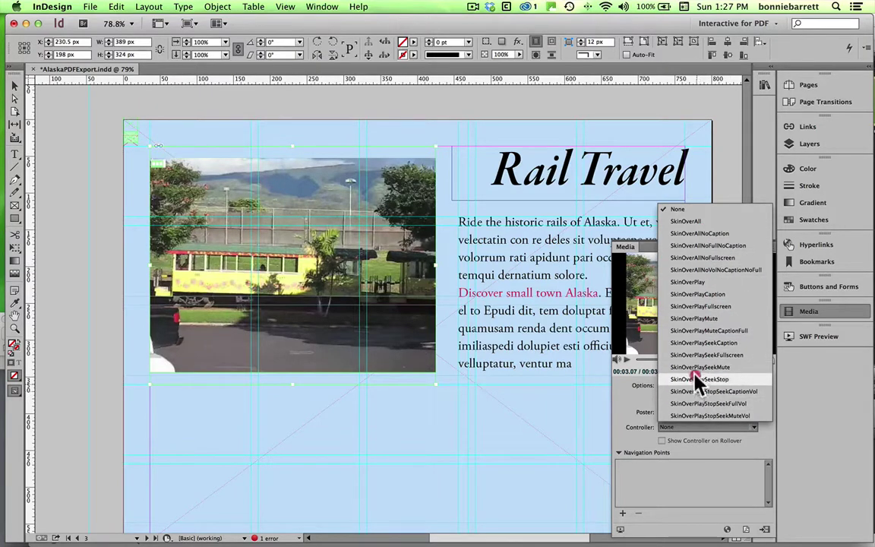
click(687, 222)
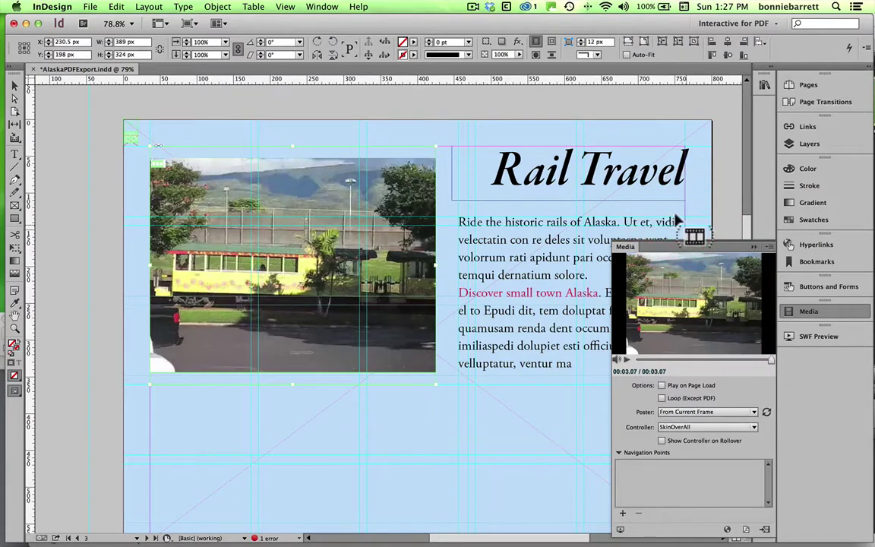
click(662, 442)
drag(676, 388, 655, 453)
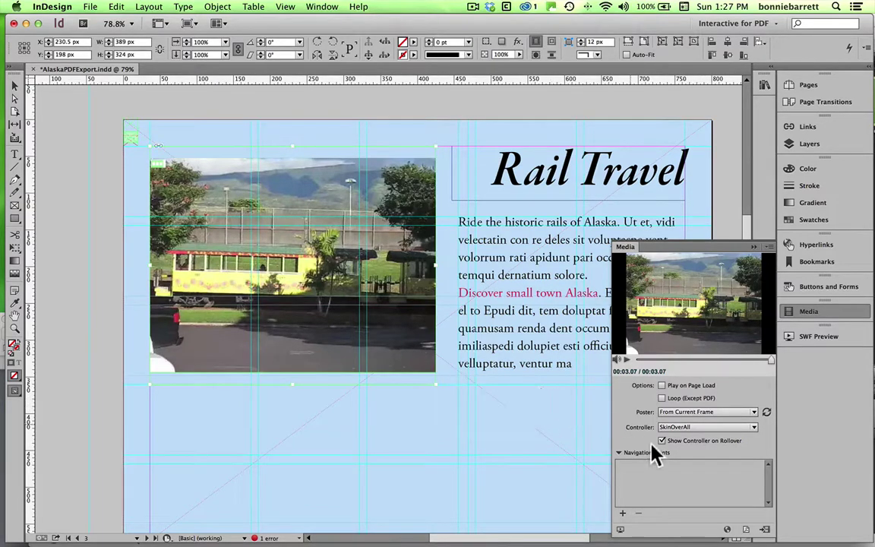
Preview the Rail Travel page in an enlarged SWF preview, play the video with its rollover controller, and close the preview.
click(619, 528)
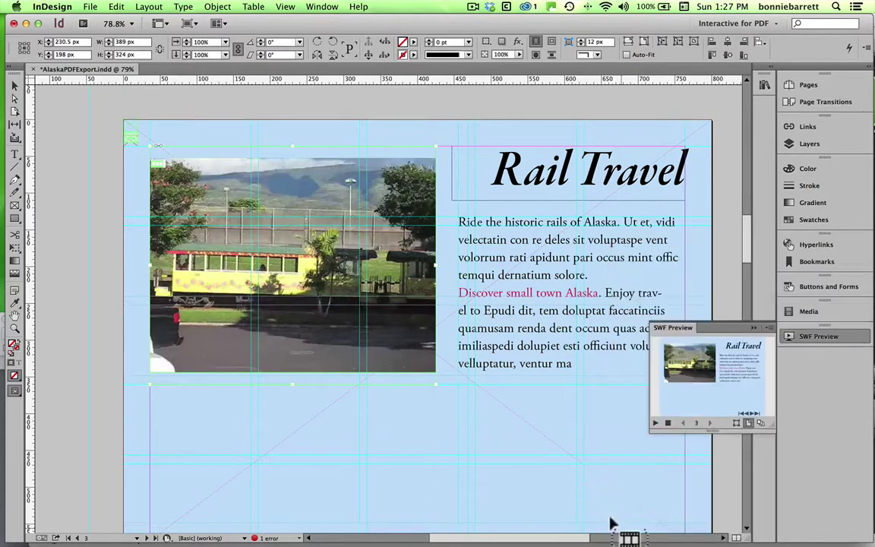
drag(718, 332, 149, 90)
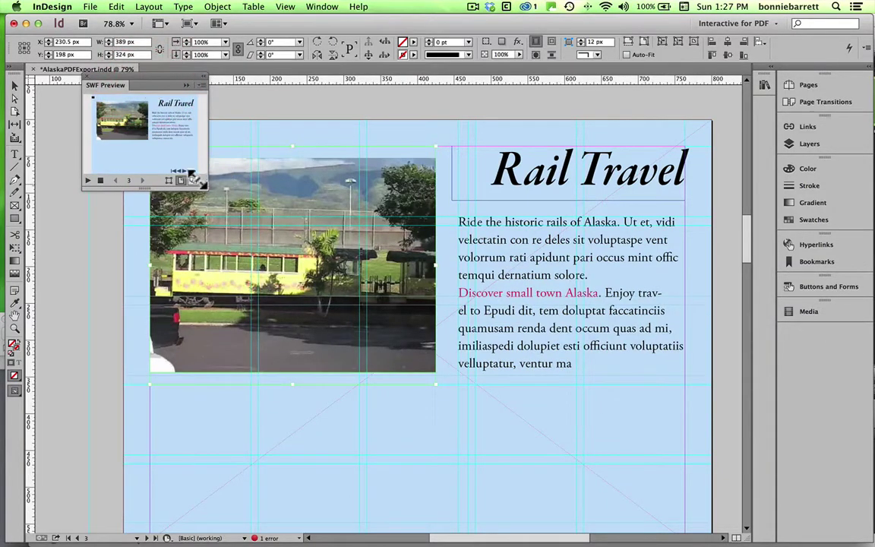
drag(190, 176, 541, 391)
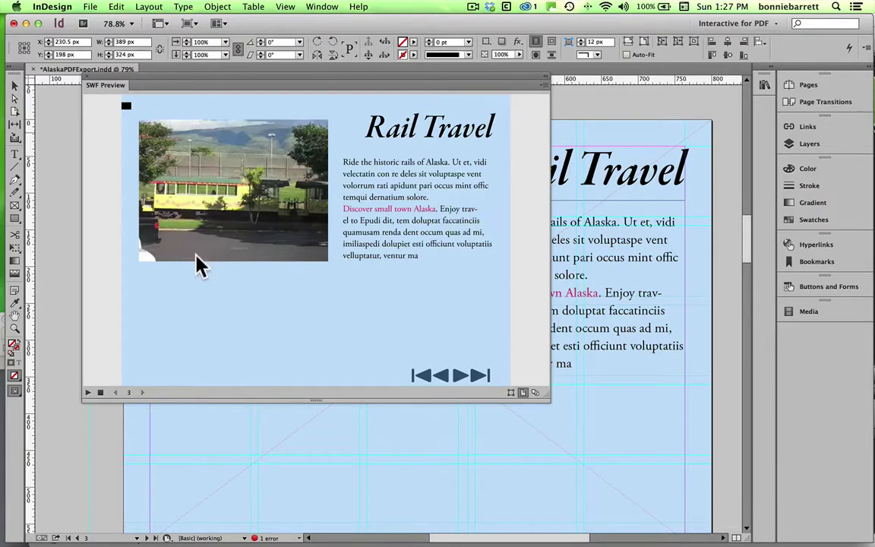
click(167, 253)
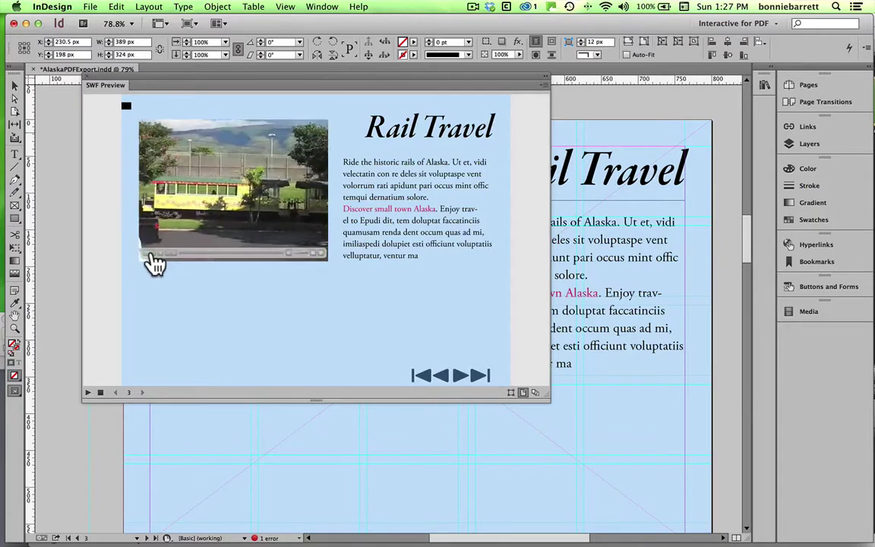
click(148, 258)
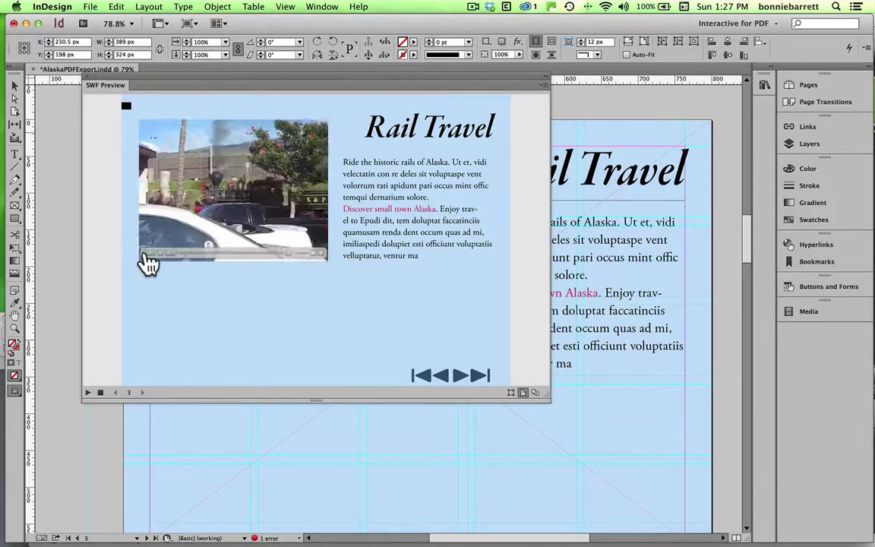
click(87, 76)
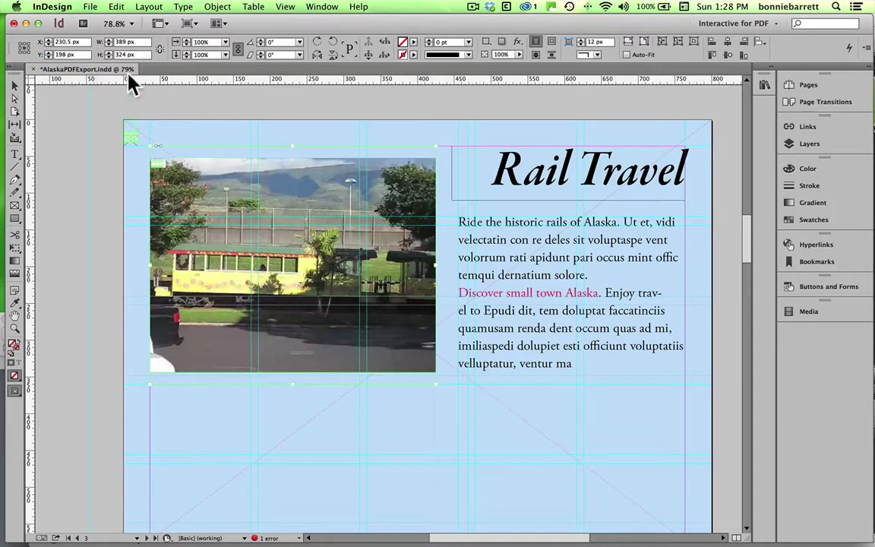